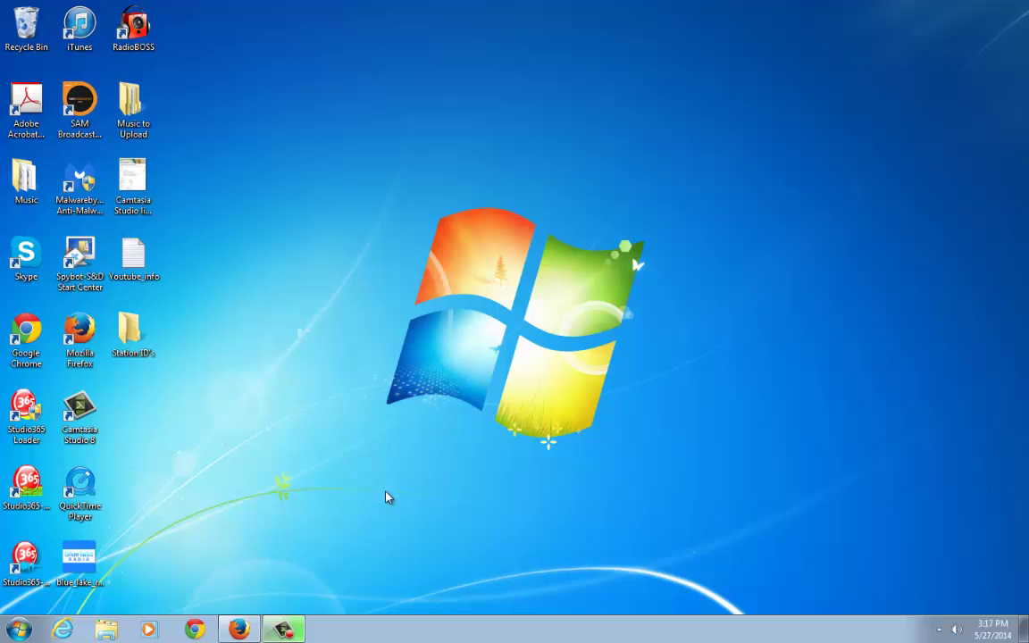
Step: Restore the Live365 Partner window and bring up the Player Builder link's context menu
click(238, 630)
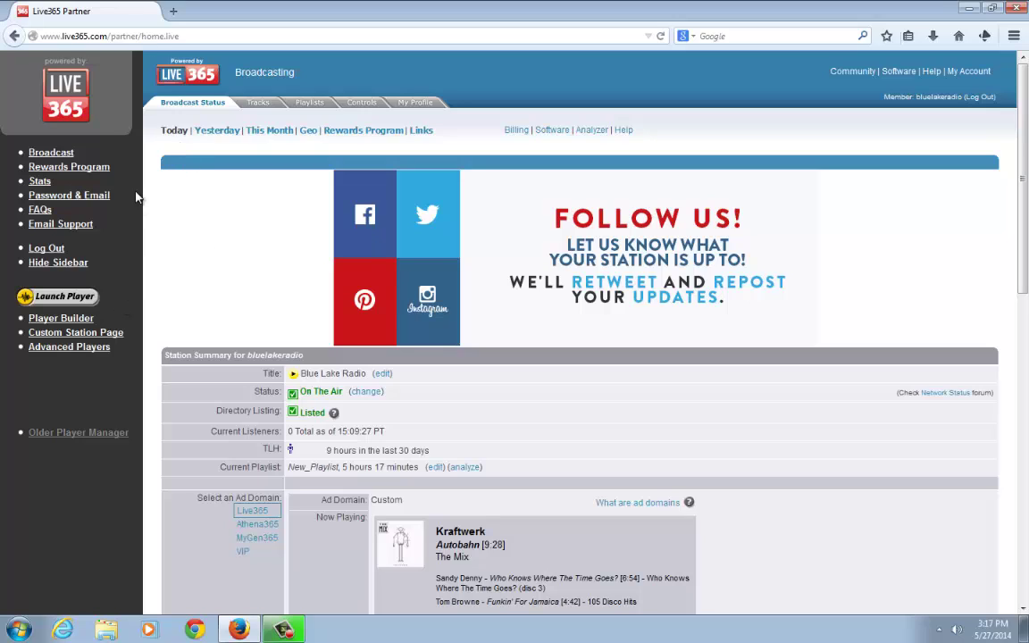
right_click(64, 324)
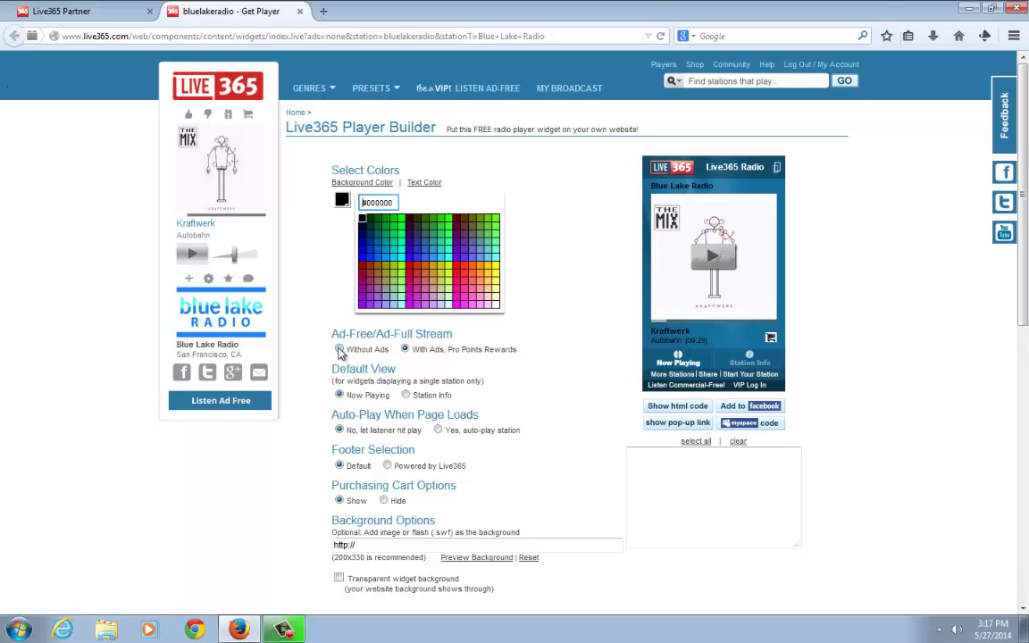
Step: Try Without Ads then keep With Ads, and preview Station Info before returning to Now Playing
click(339, 349)
click(406, 349)
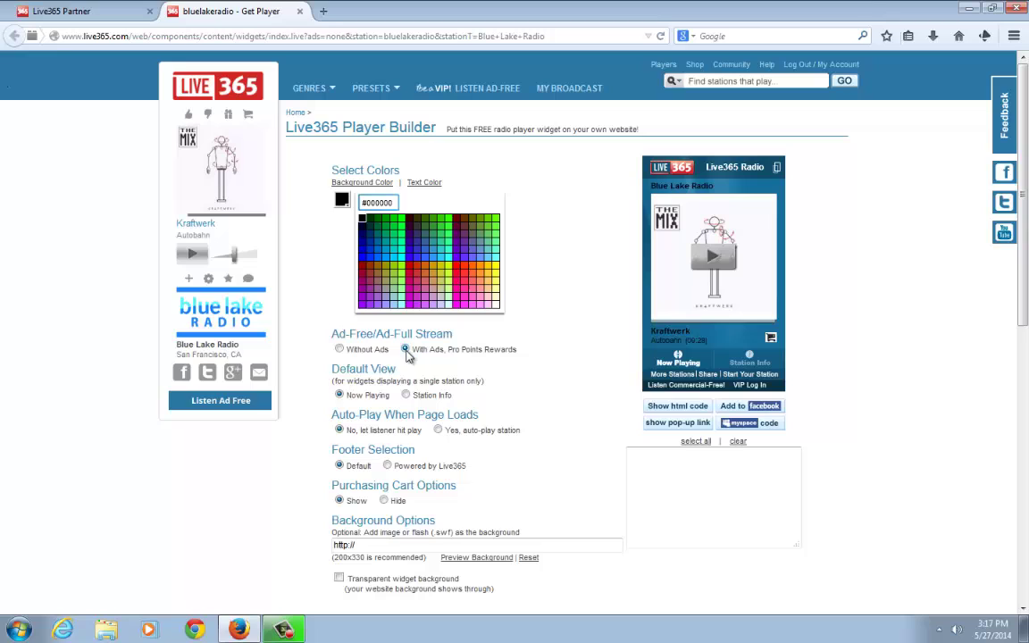
click(406, 395)
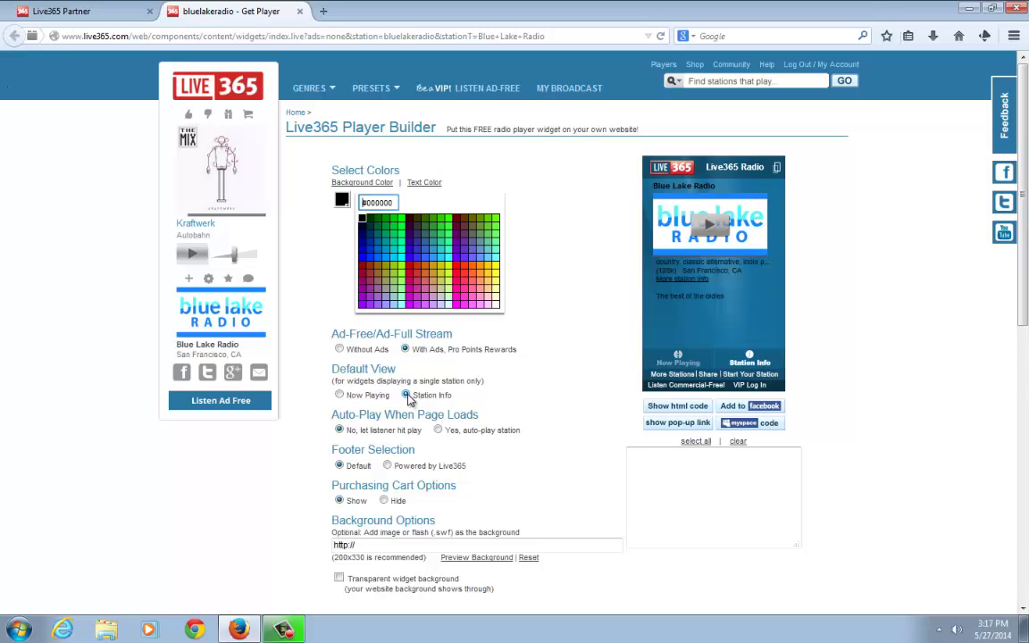
click(339, 394)
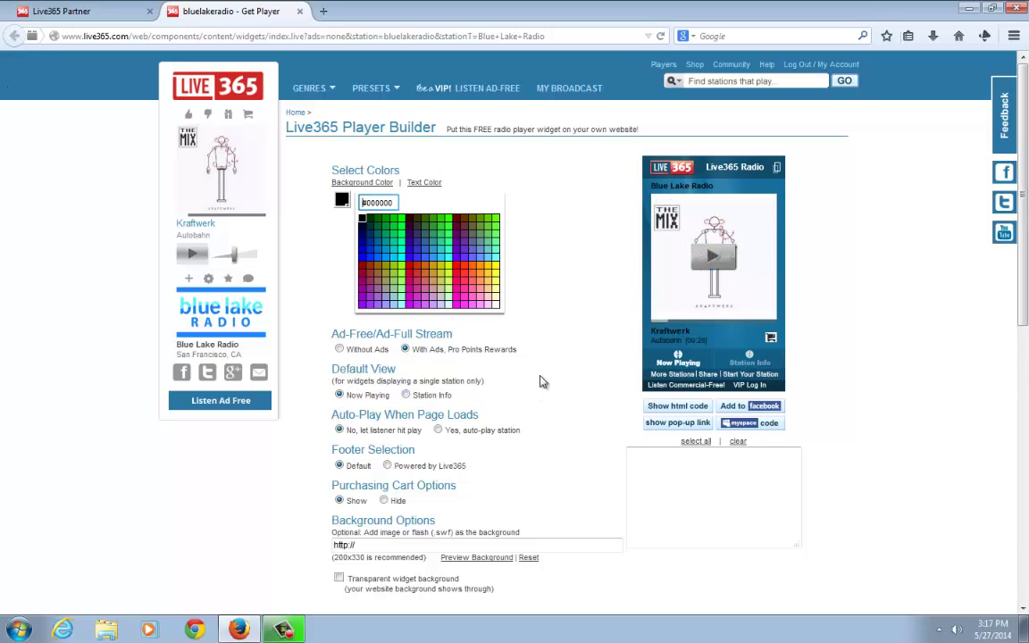
Step: Try teal, lighter teal and yellow as the widget background colour
scroll(546, 361, down, 2)
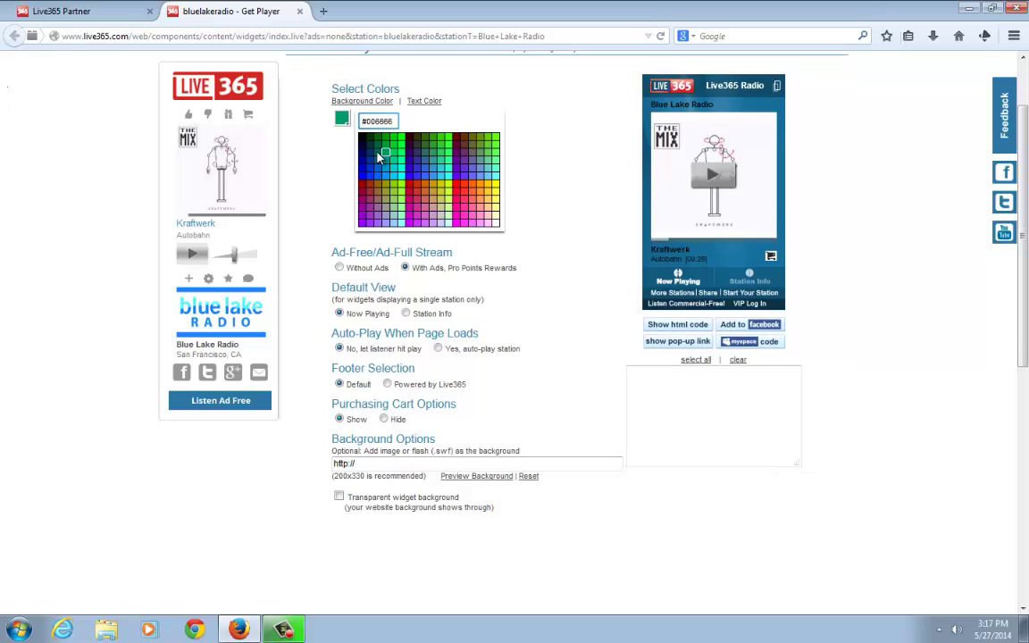
click(361, 141)
click(384, 162)
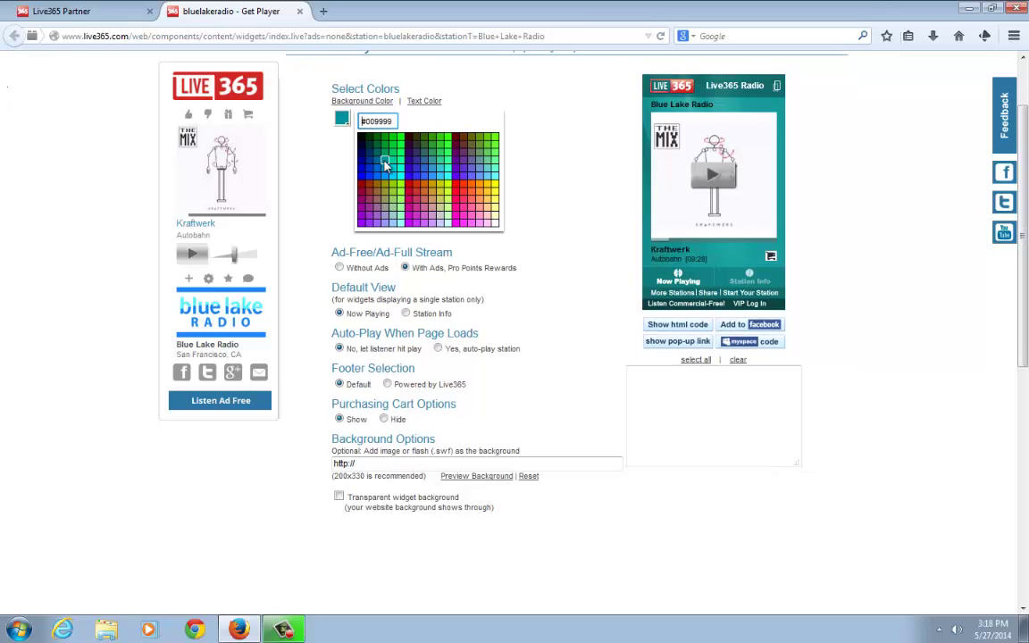
click(492, 198)
Step: Select and then deselect the background image address text, returning to the colour palette
scroll(561, 273, down, 1)
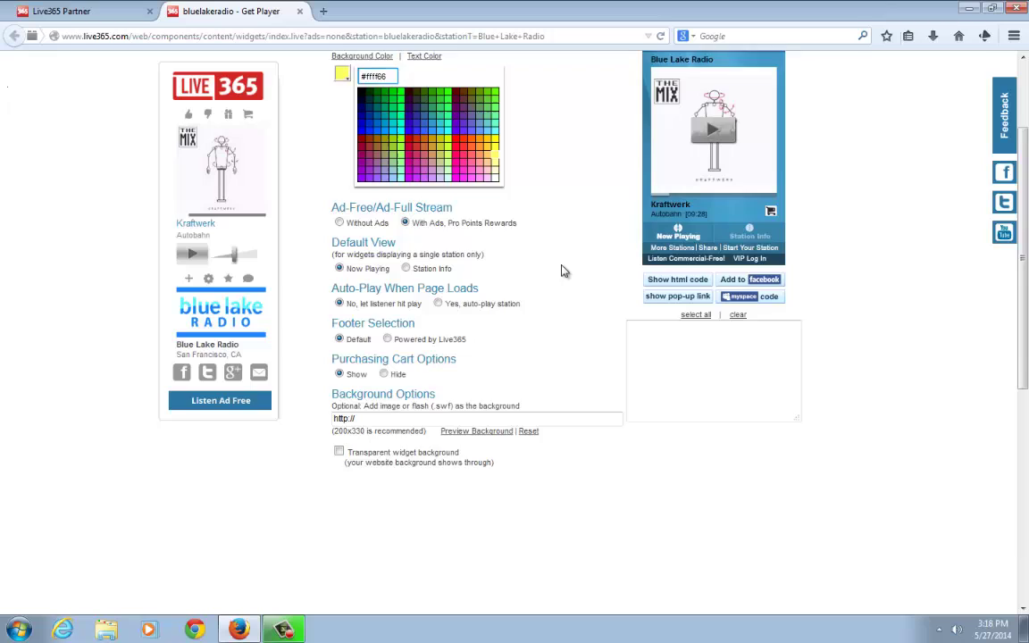
scroll(563, 271, down, 1)
drag(333, 382, 362, 382)
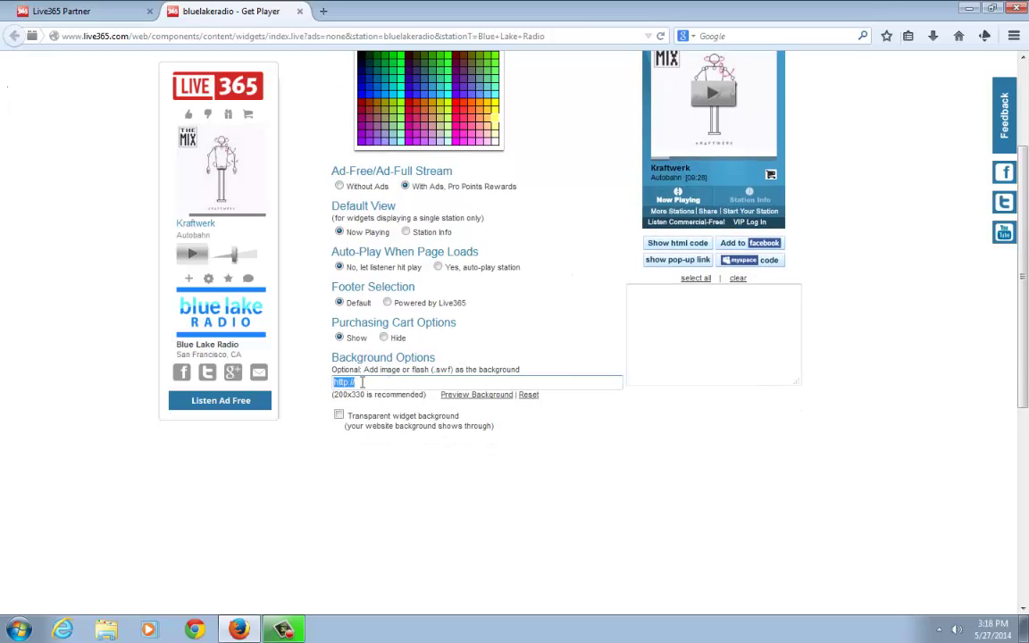
click(468, 382)
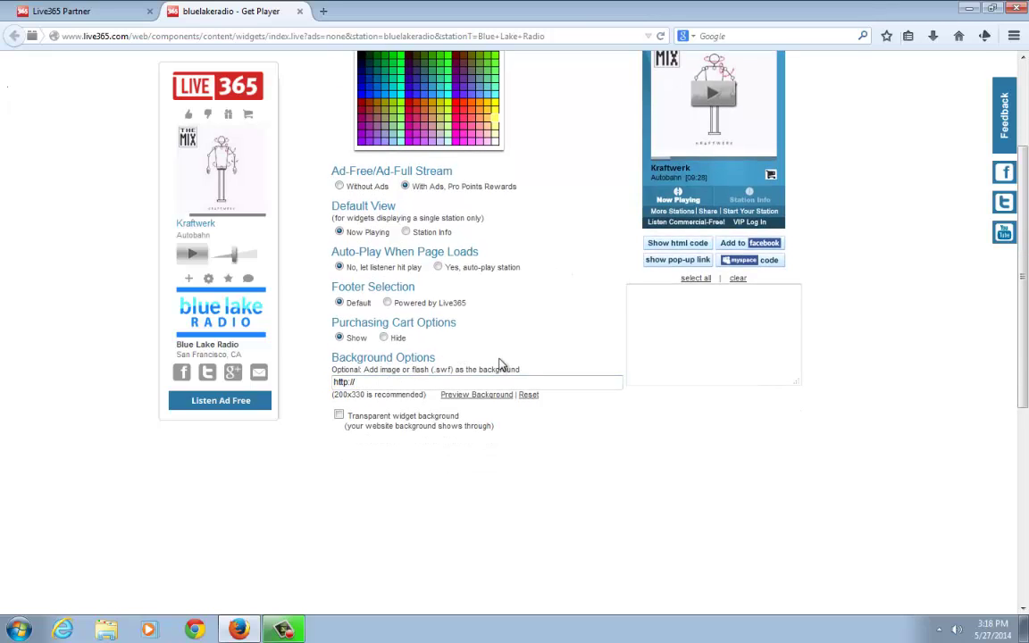
scroll(500, 364, up, 2)
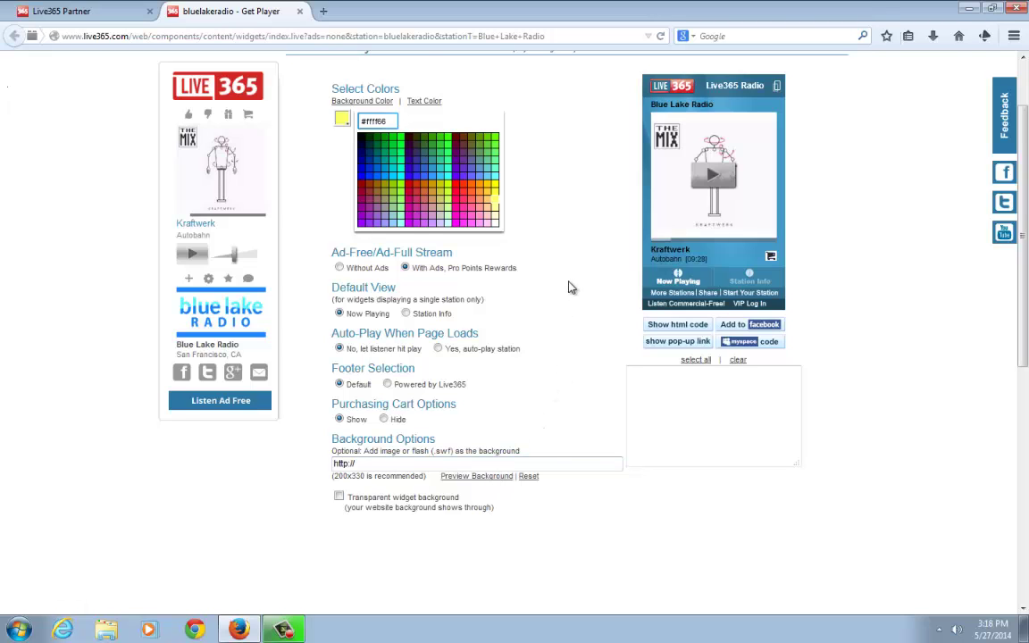
scroll(572, 292, up, 2)
Step: Make the background pink #ff99ff, generate the widget's HTML embed code, and select all of it
click(479, 303)
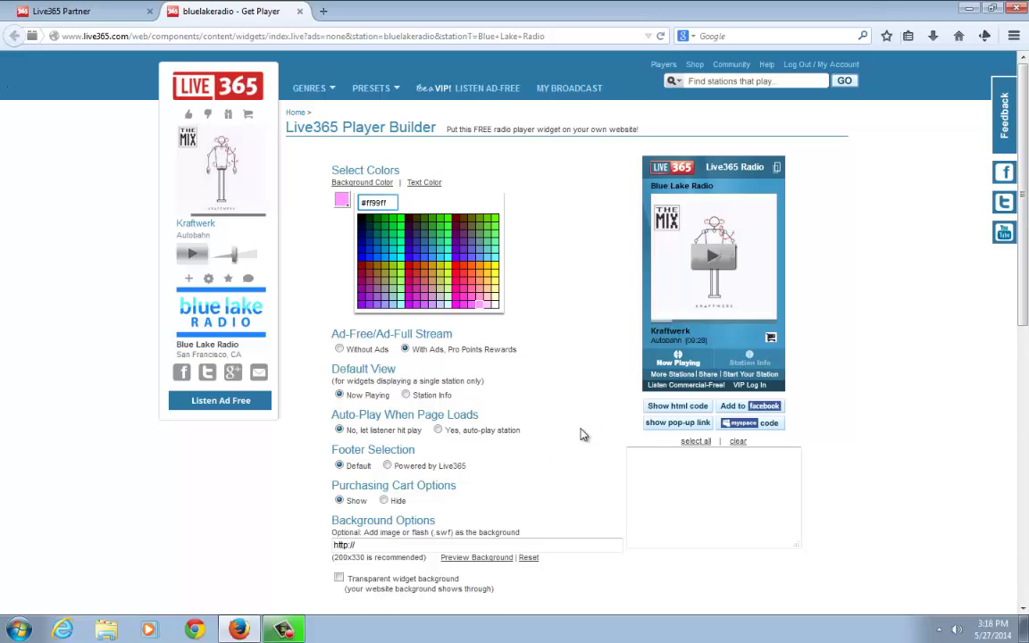
click(677, 406)
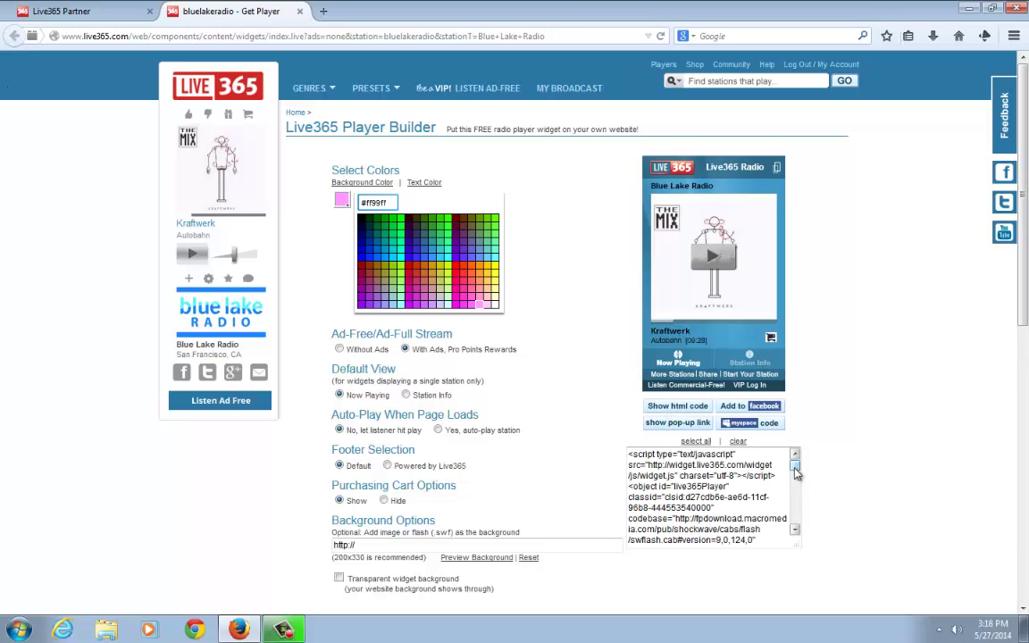
mouse_move(795, 465)
mouse_down()
mouse_move(796, 518)
mouse_move(797, 464)
mouse_move(697, 449)
mouse_up()
click(696, 442)
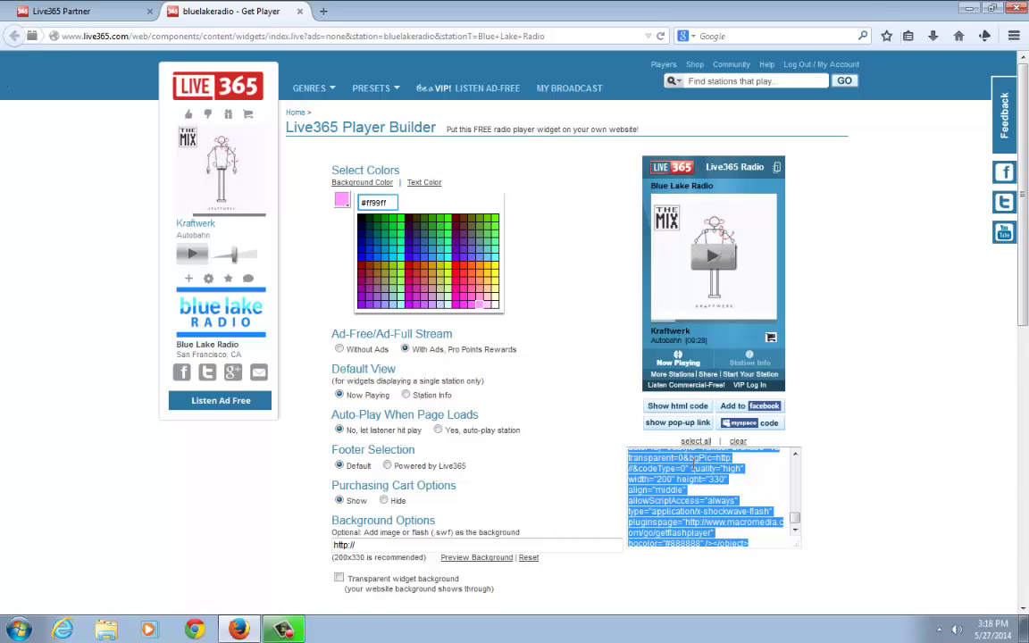
Step: Deselect the embed code and switch to the pop-up player link HTML
click(608, 409)
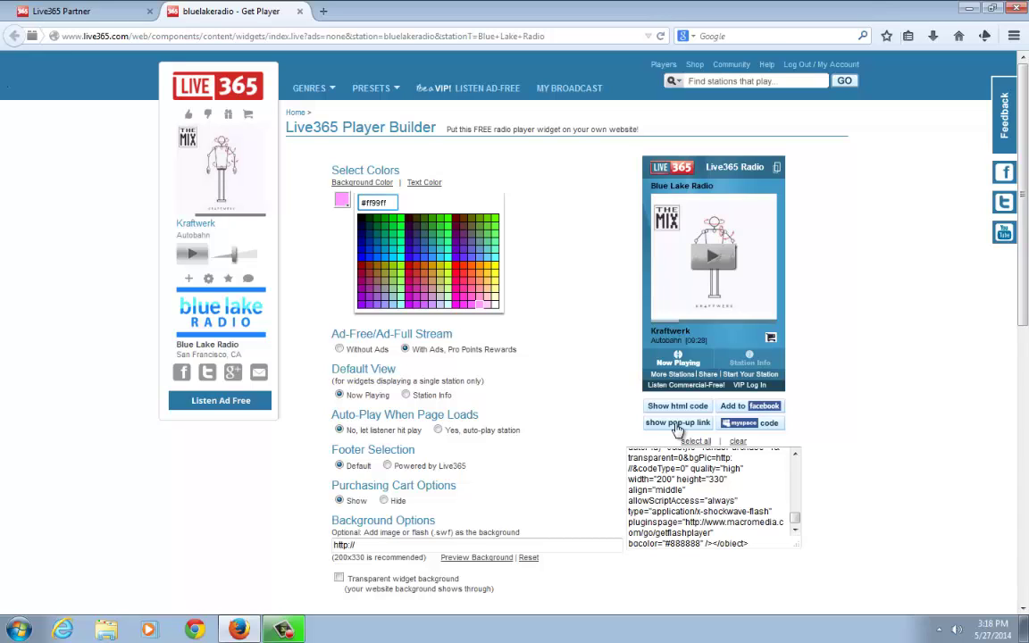
click(676, 424)
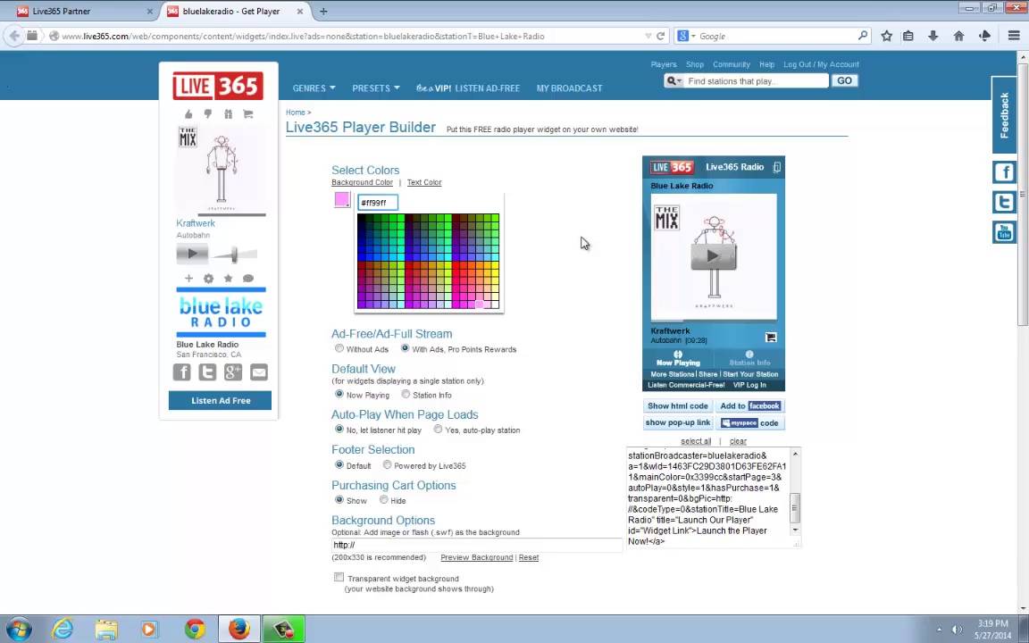
Step: Close the 'bluelakeradio - Get Player' tab and open the Client Designed Embedded Player page
click(301, 12)
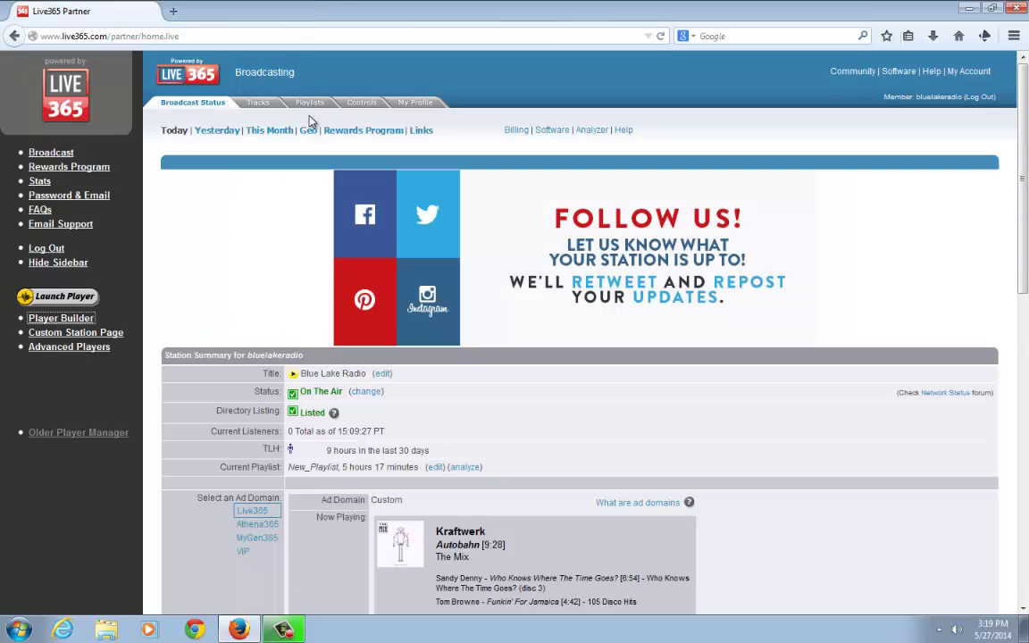
click(714, 149)
Step: Open Advanced Players, browse down to the Feelin' Blue and It's Electric templates, then return to the top
click(80, 352)
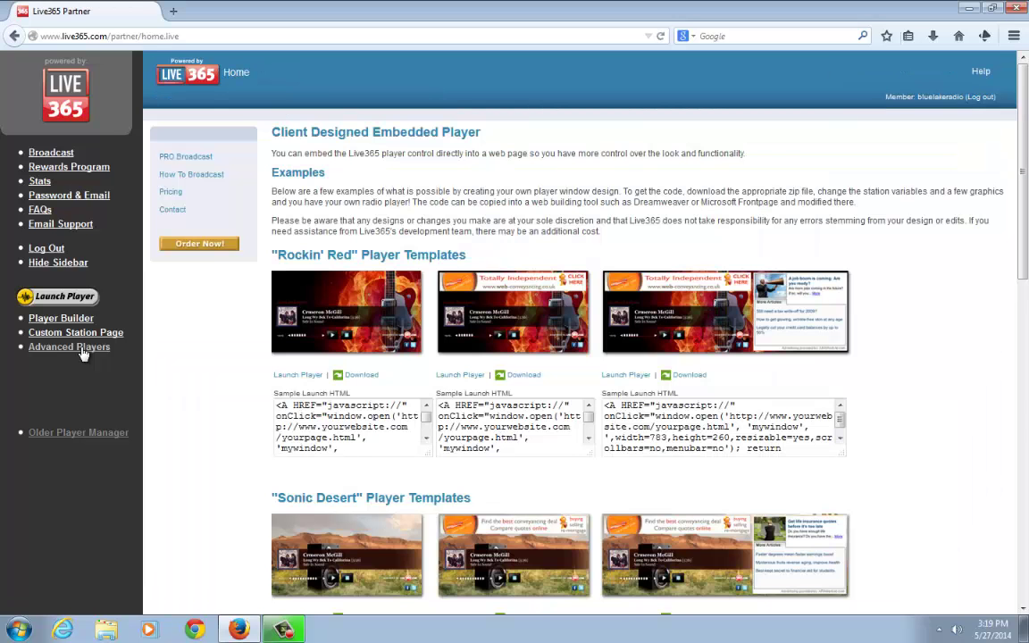
scroll(248, 300, down, 3)
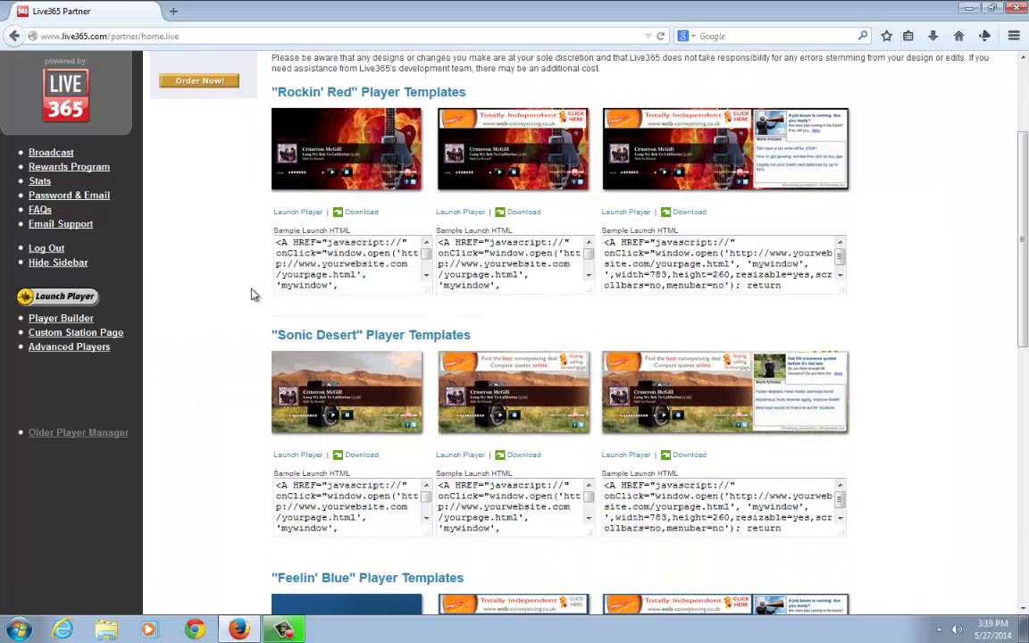
scroll(252, 294, down, 2)
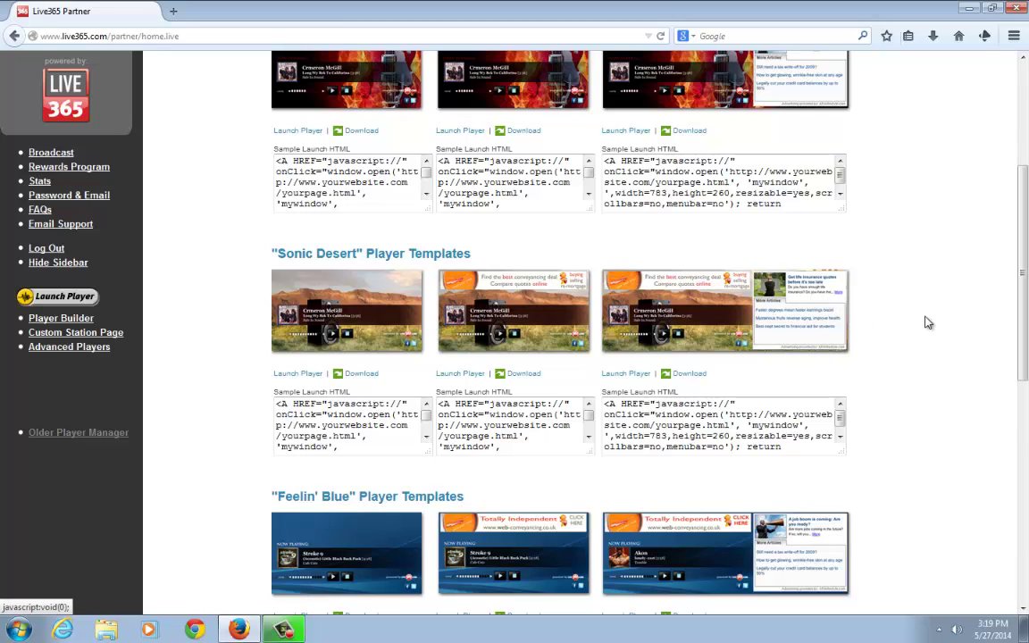
scroll(759, 330, down, 6)
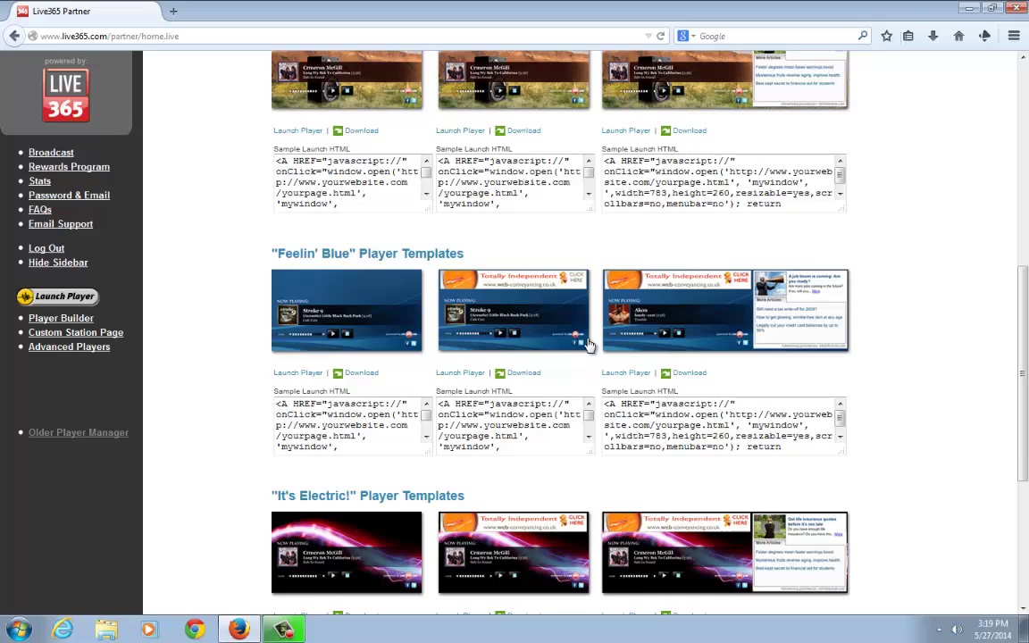
scroll(482, 321, up, 1)
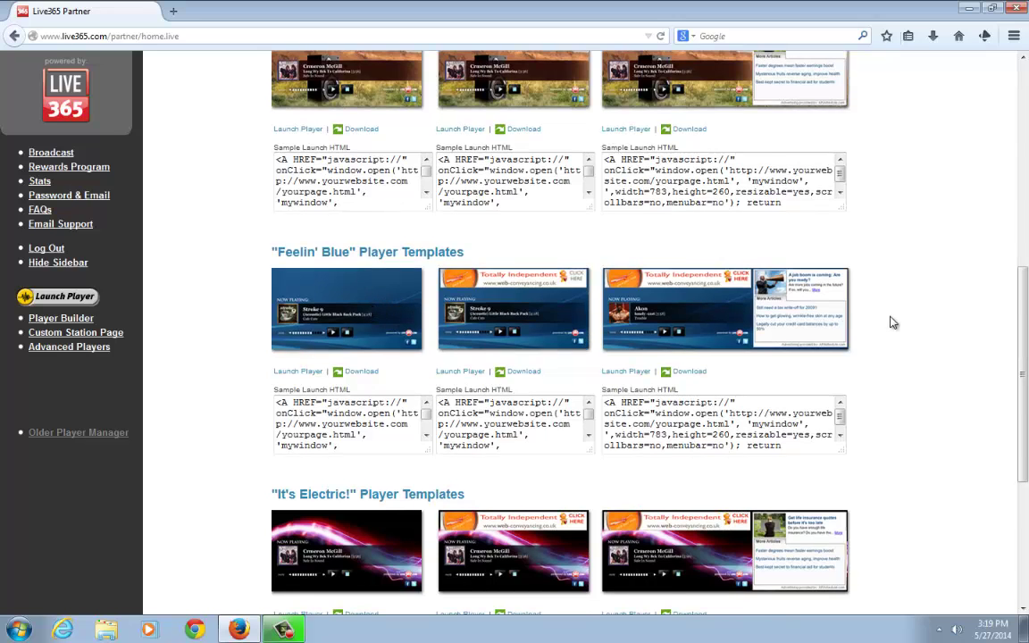
scroll(891, 323, down, 2)
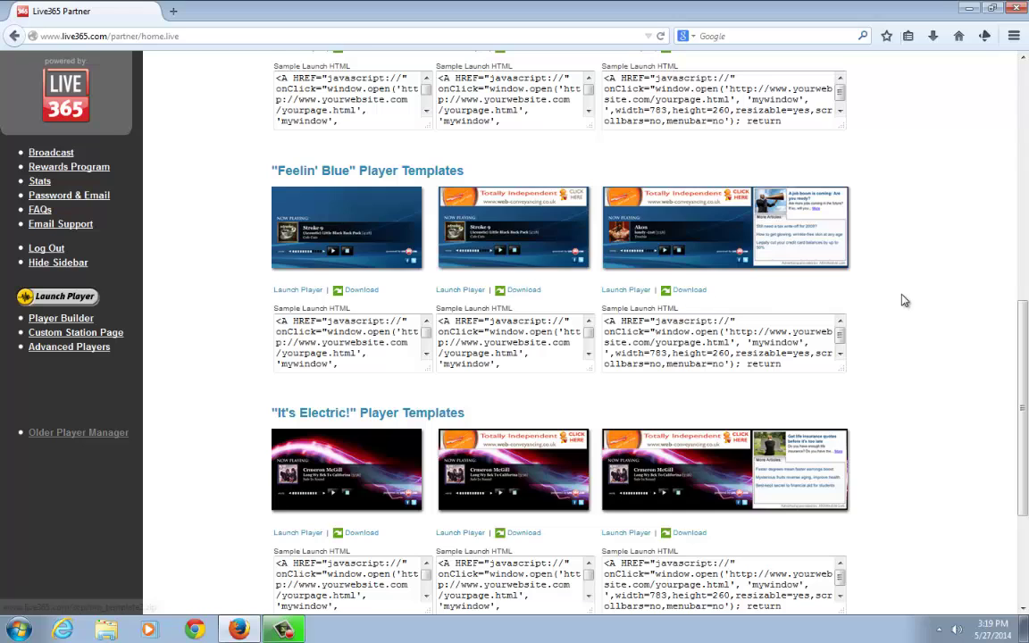
scroll(902, 312, up, 6)
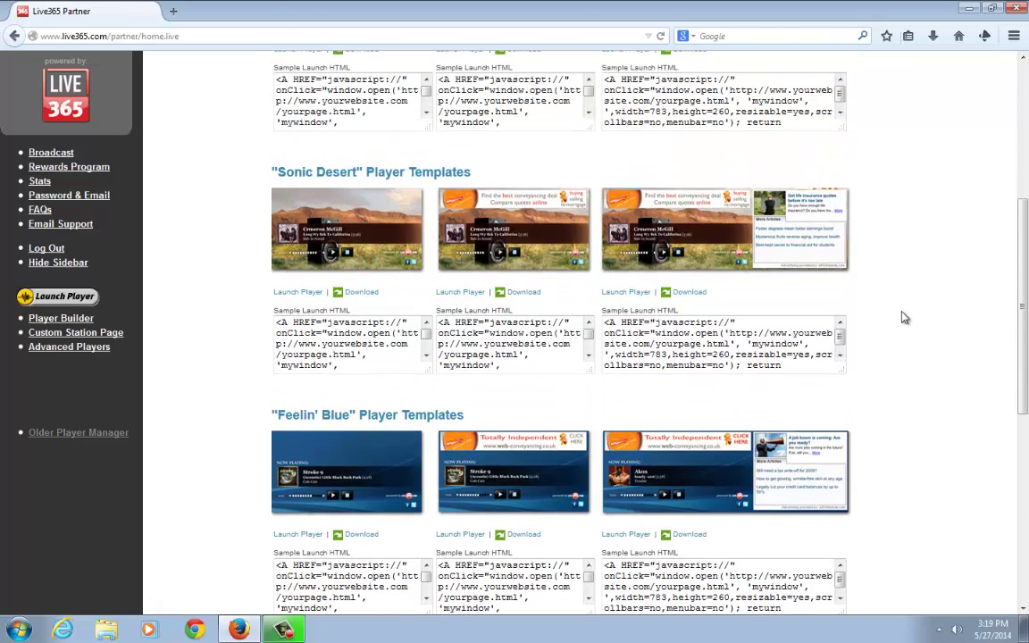
scroll(902, 317, up, 8)
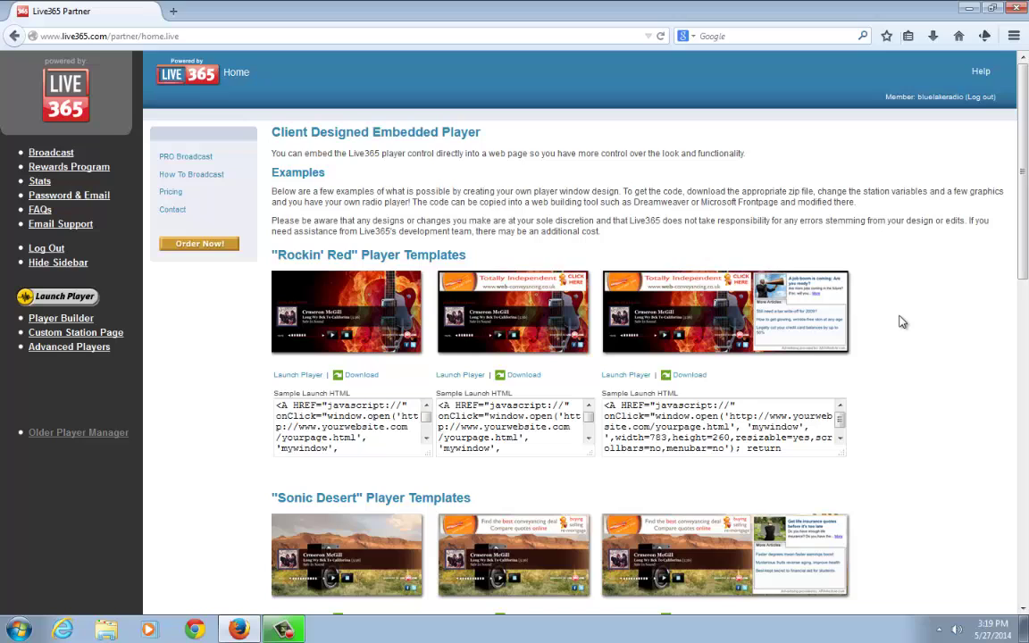